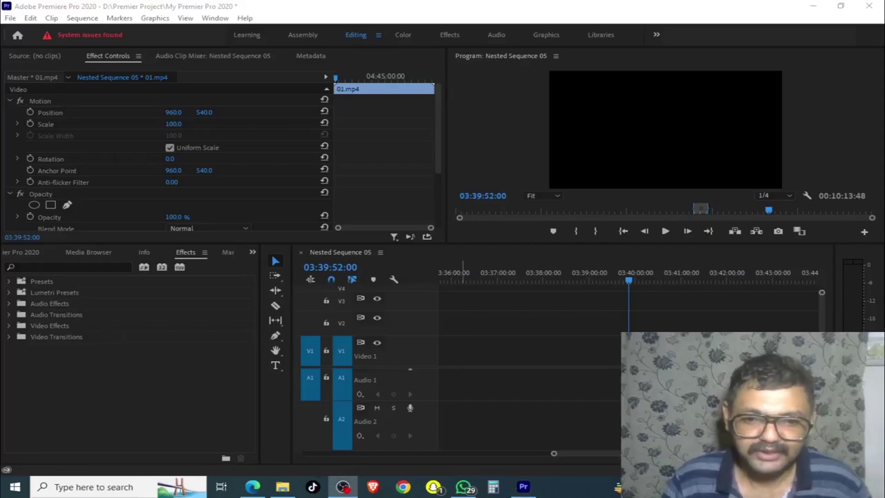
- Fit and zoom the timeline, moving the playhead to the last clips around 04:15–04:45
key("backslash")
key("minus")
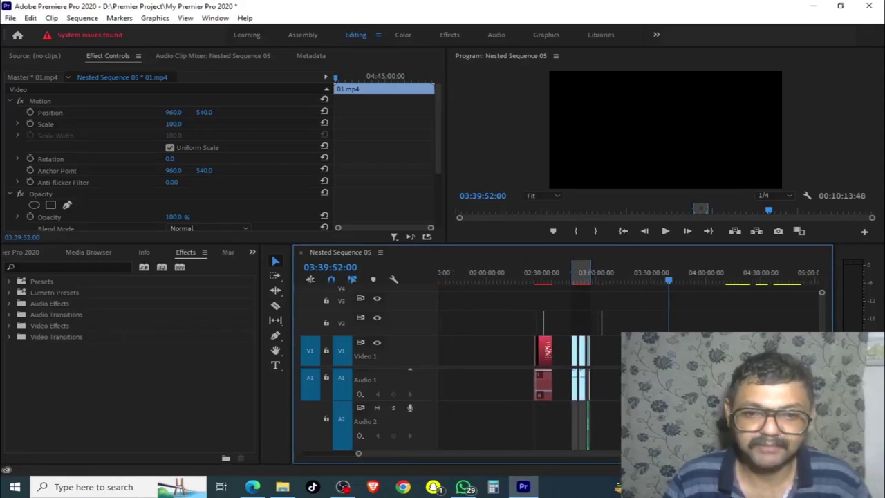
left_click_drag(667, 280, 816, 279)
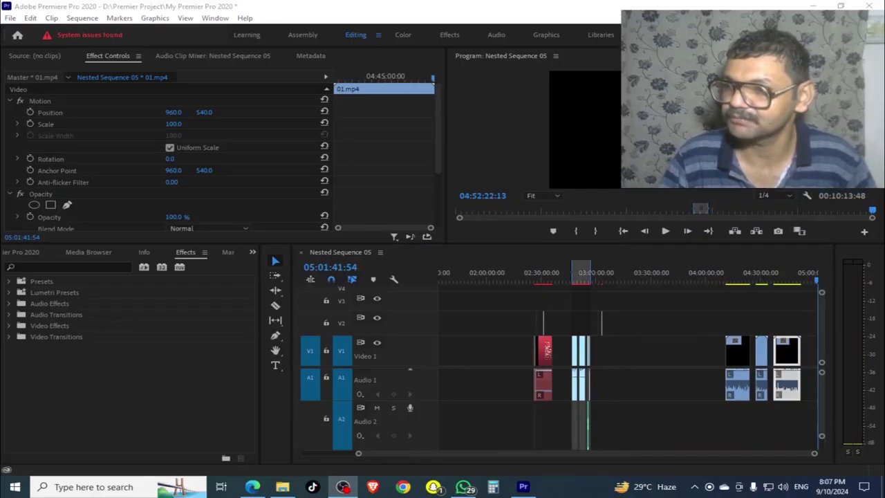
left_click(731, 280)
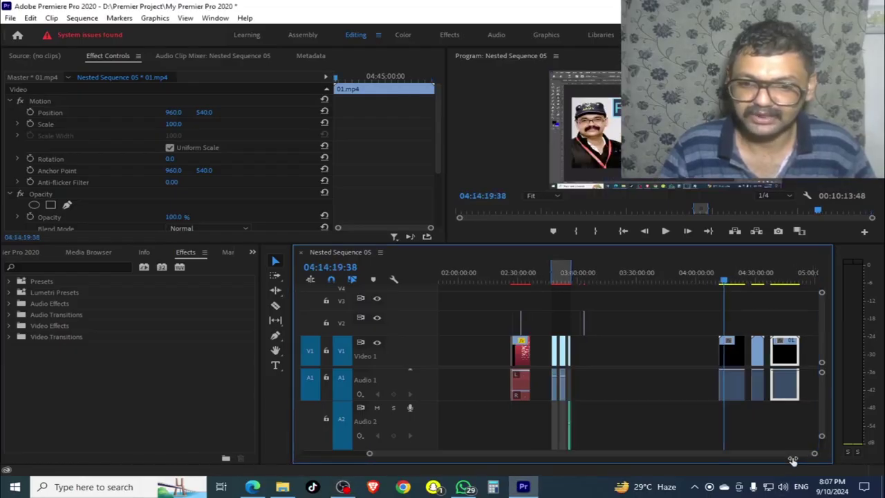
key("=")
key("=")
key("=")
left_click(754, 103)
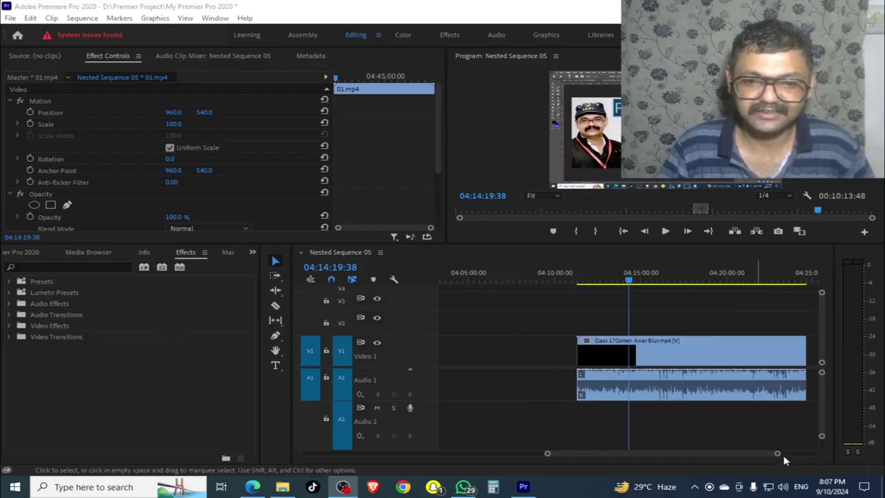
left_click_drag(783, 455, 805, 462)
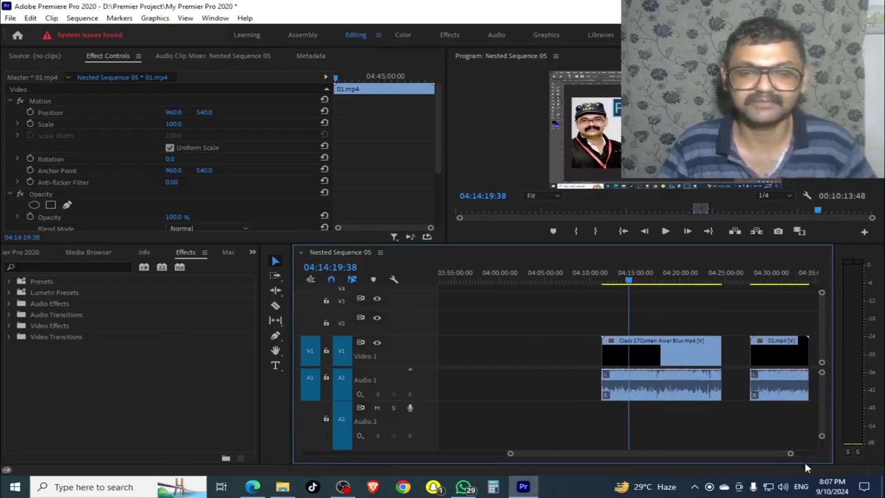
key("End")
left_click_drag(719, 277, 697, 277)
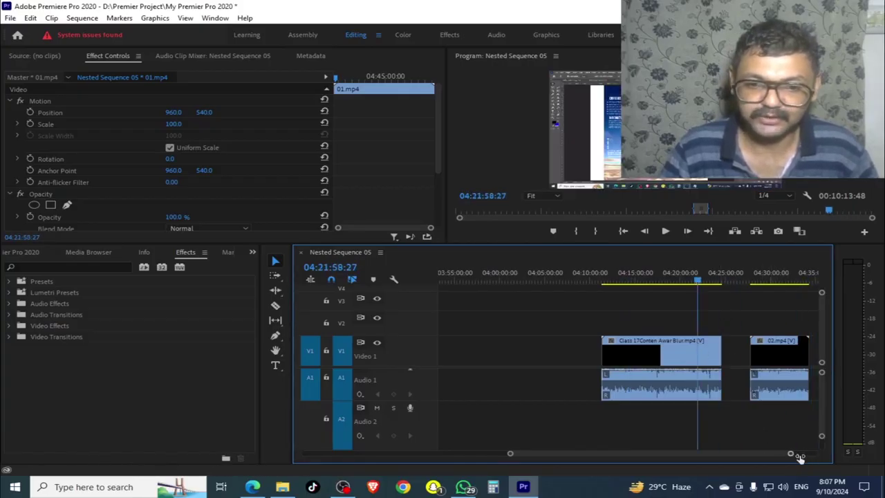
left_click_drag(790, 453, 814, 454)
left_click(733, 332)
- Mark in and out points spanning the Class 17Conten Awar Blur.mp4 clip, then show the Project panel
left_click(733, 348)
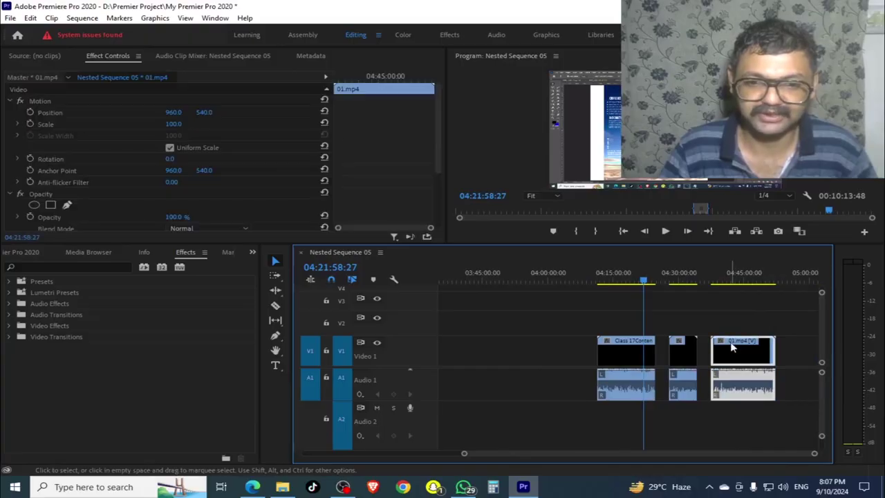
left_click(631, 351)
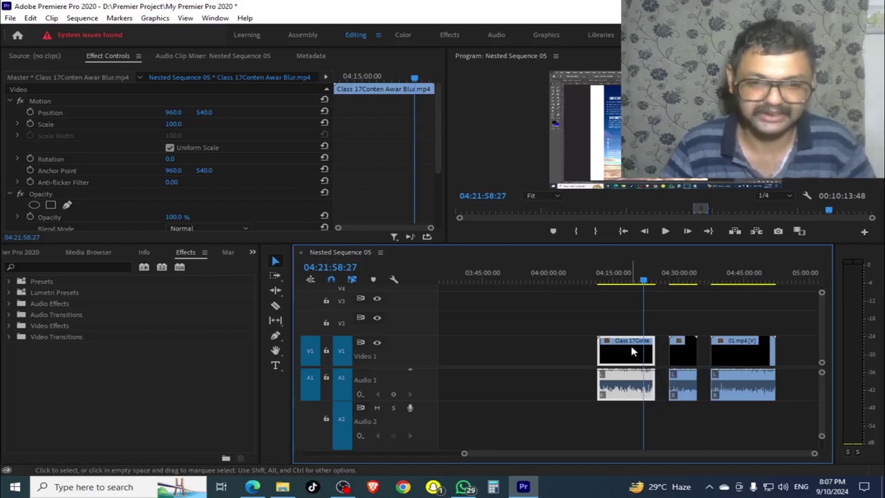
key("x")
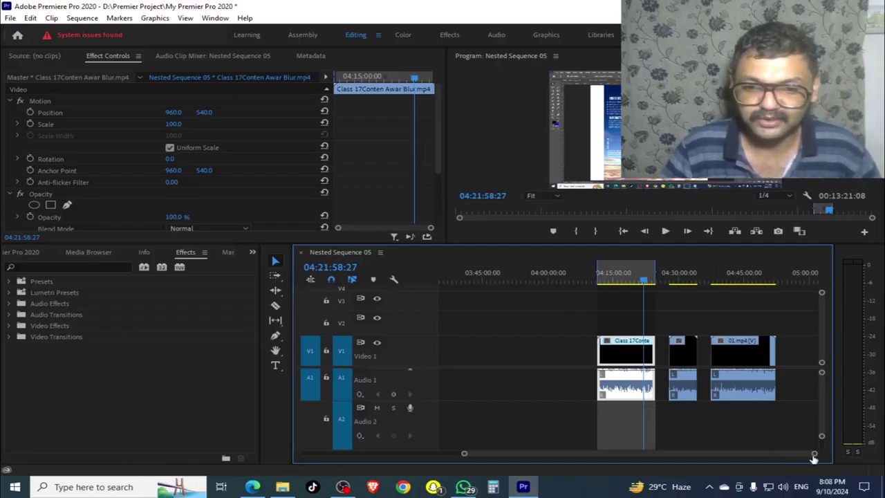
left_click_drag(814, 457, 850, 472)
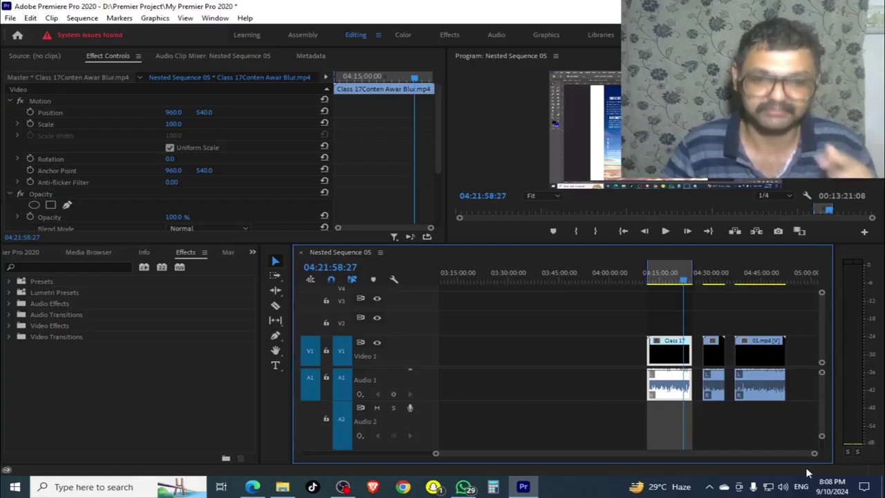
left_click_drag(815, 456, 804, 454)
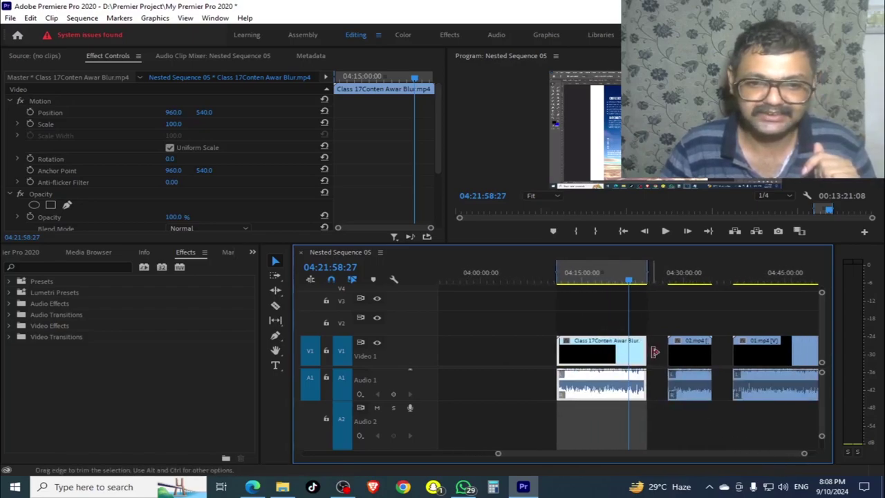
key("ctrl+Down")
key("ctrl+Down")
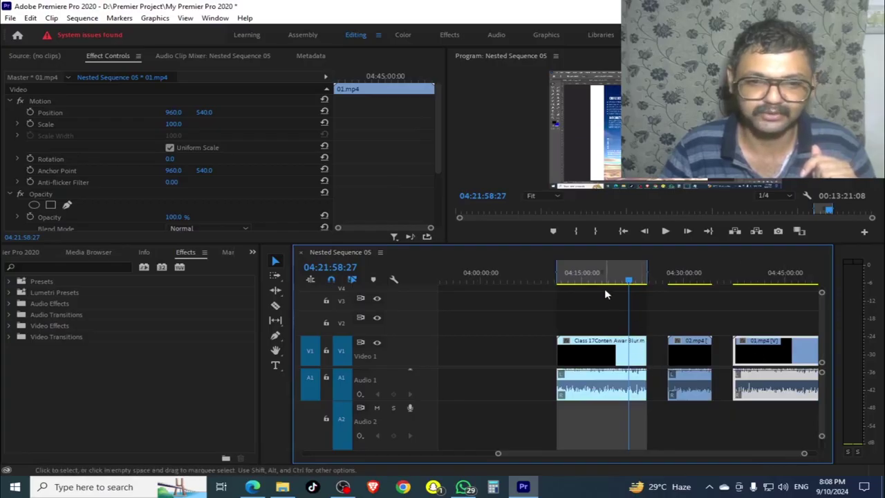
left_click(607, 350)
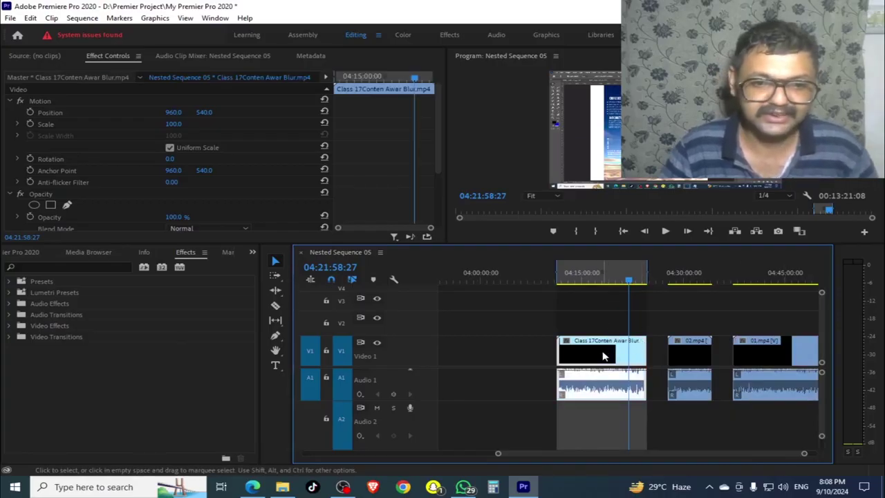
left_click(33, 253)
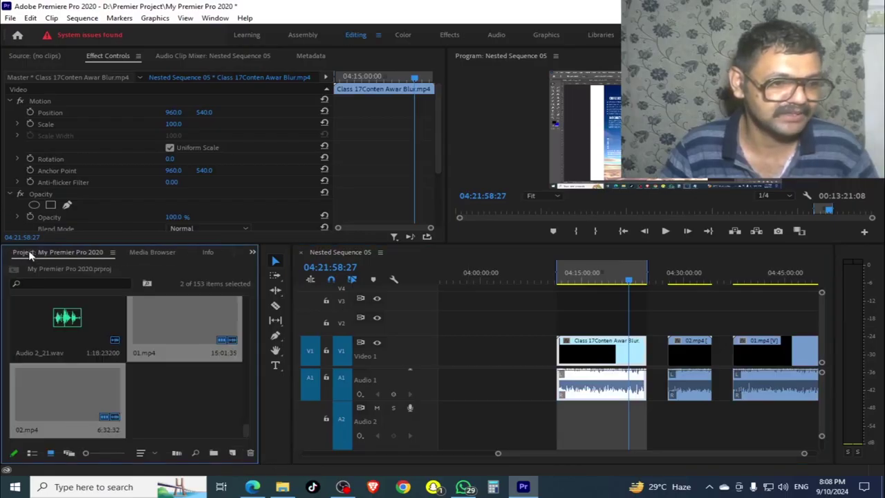
- Nest the Class 17Conten Awar Blur.mp4 clip into a sequence named 'Class 17'
left_click(568, 365)
right_click(569, 366)
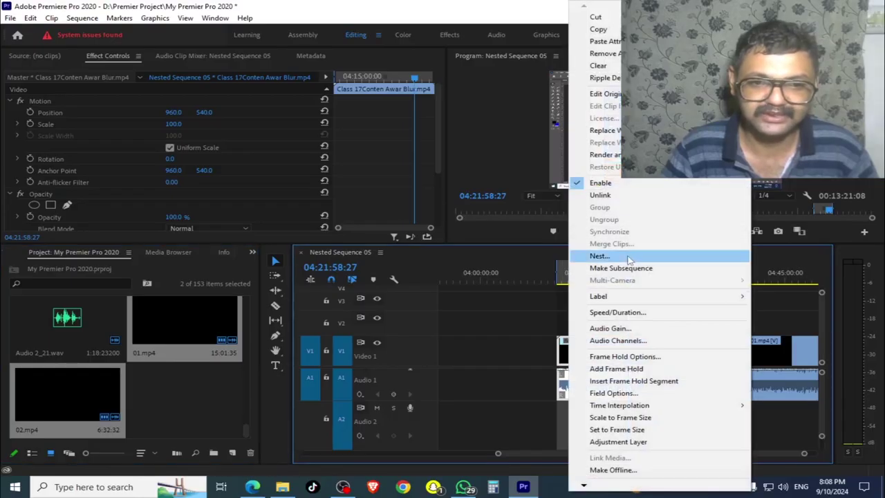
left_click(650, 253)
left_click(619, 356)
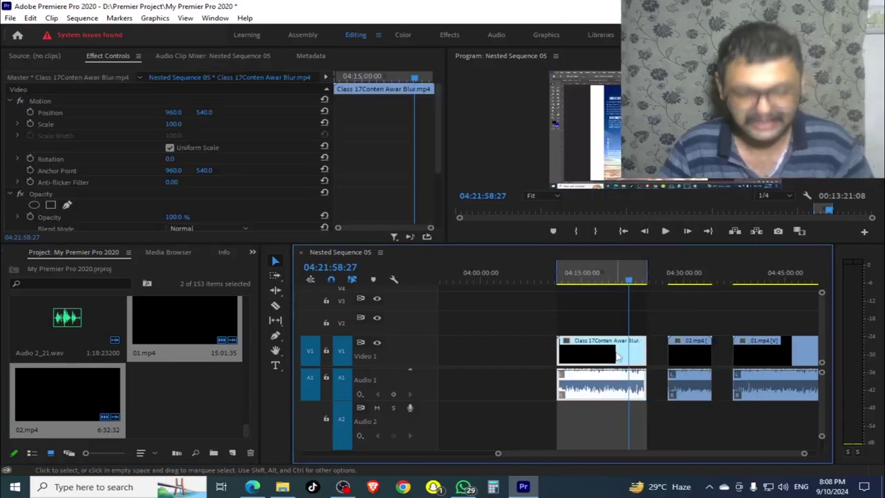
right_click(618, 356)
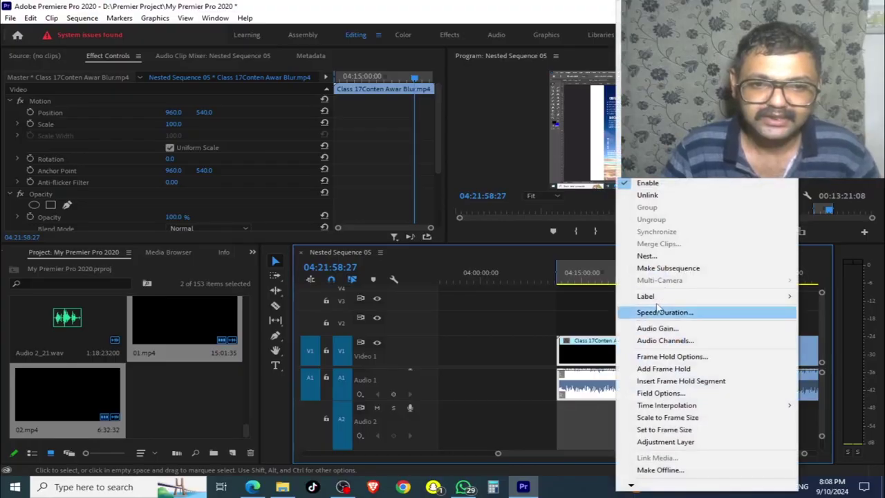
left_click(665, 258)
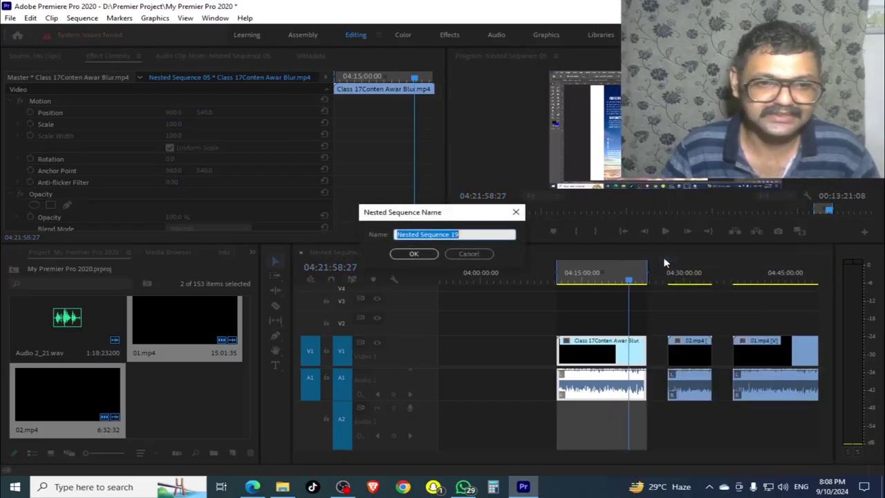
type("C")
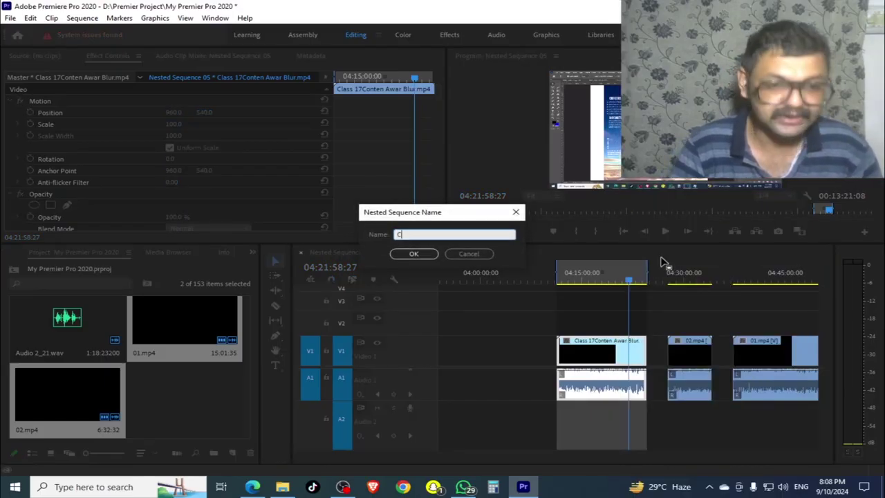
type("lass 18")
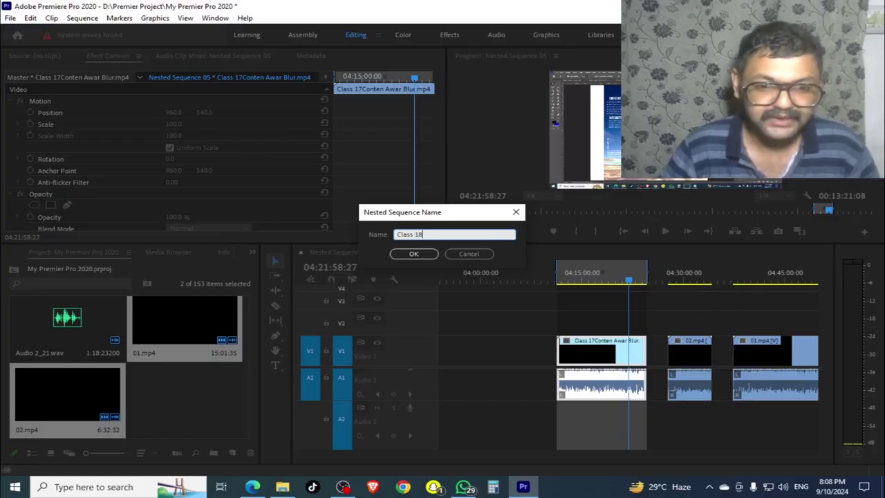
key("Return")
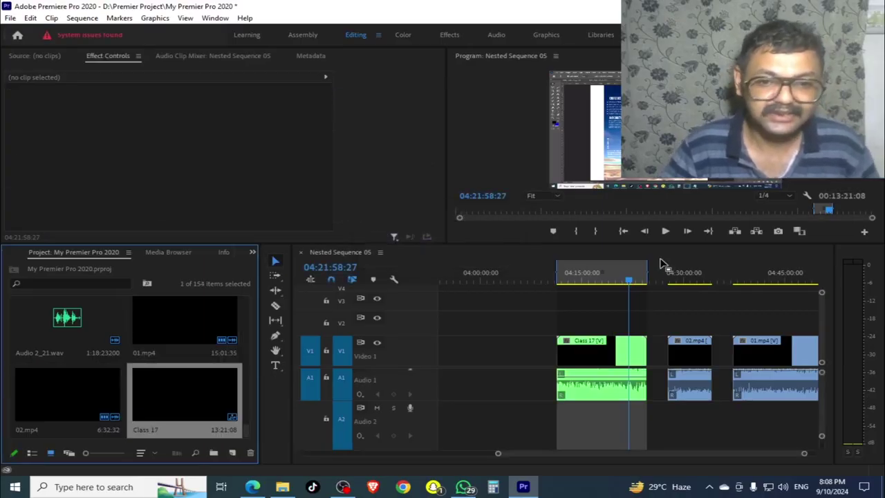
left_click(684, 364)
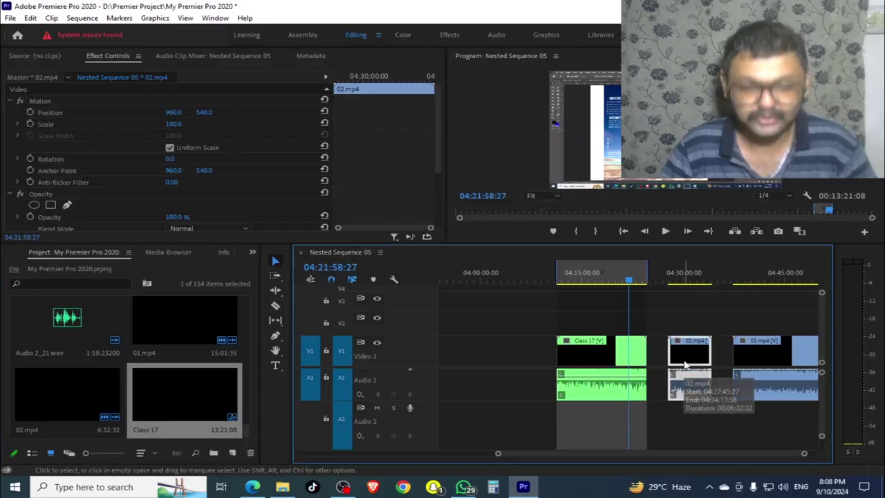
- Nest the 02.mp4 clip into a new sequence named 'Class 18'
right_click(684, 364)
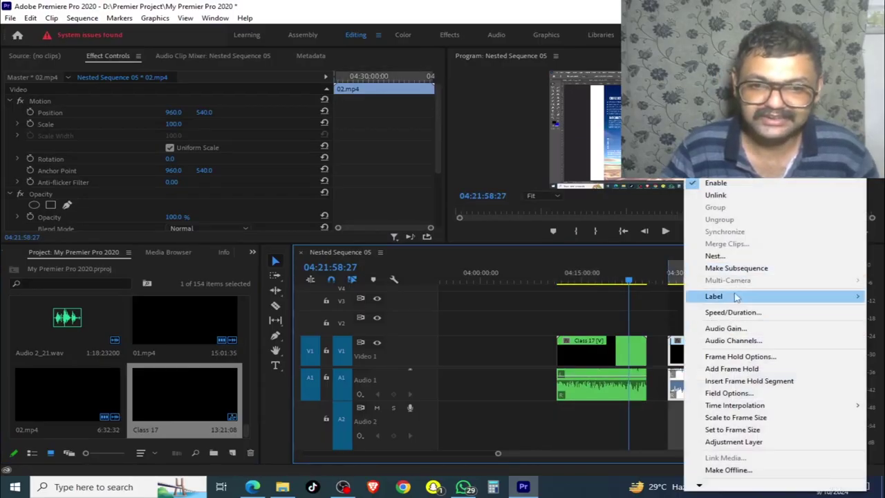
left_click(715, 255)
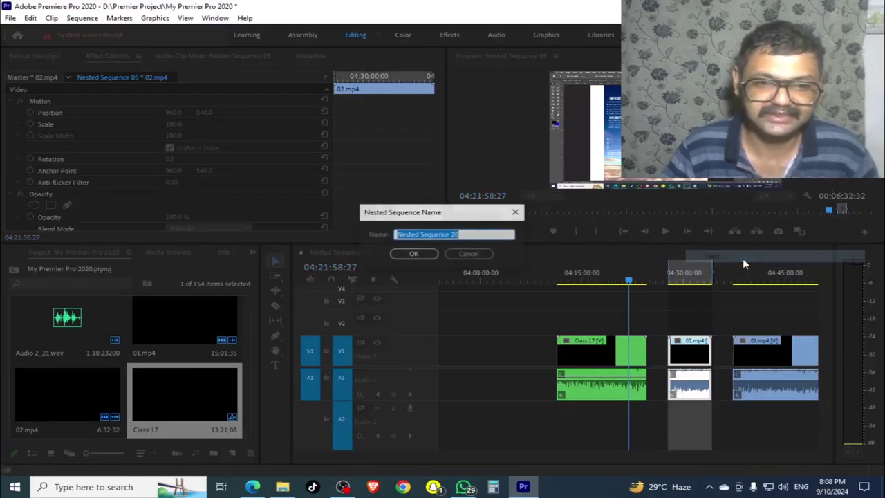
type("Class 18")
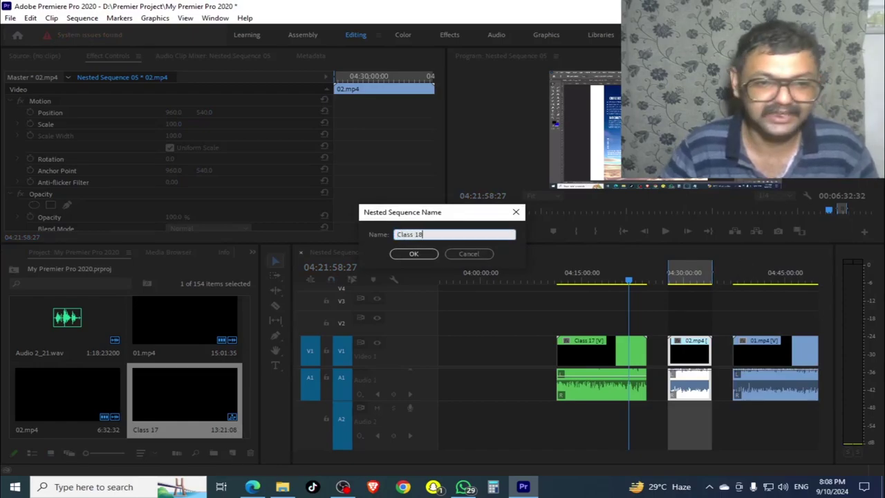
key("Return")
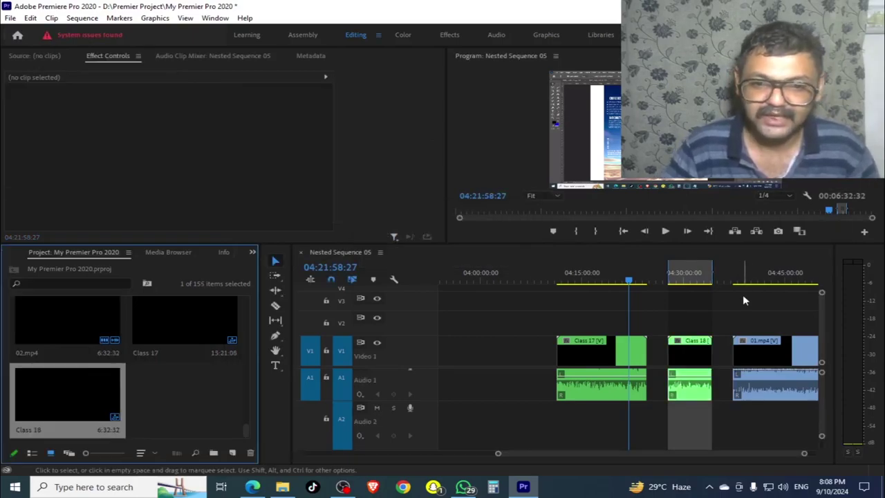
- Nest the 01.mp4 clip into a new sequence named 'Class 19'
left_click(763, 358)
right_click(763, 358)
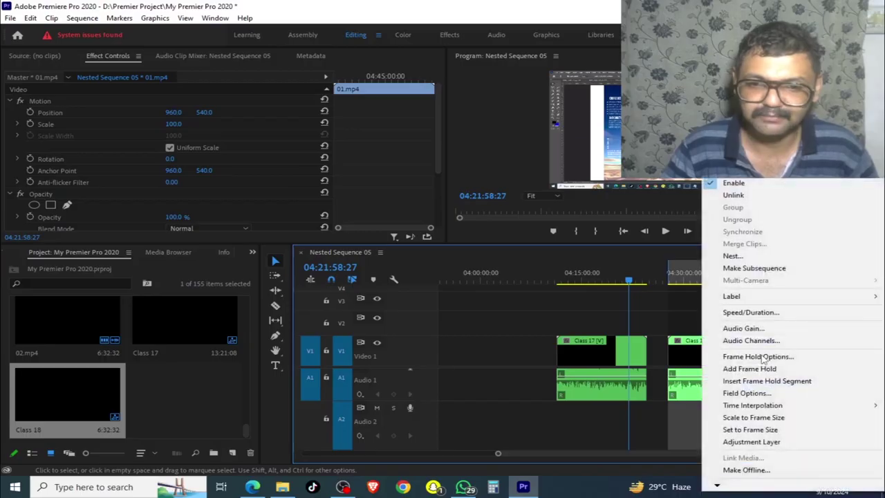
mouse_move(743, 295)
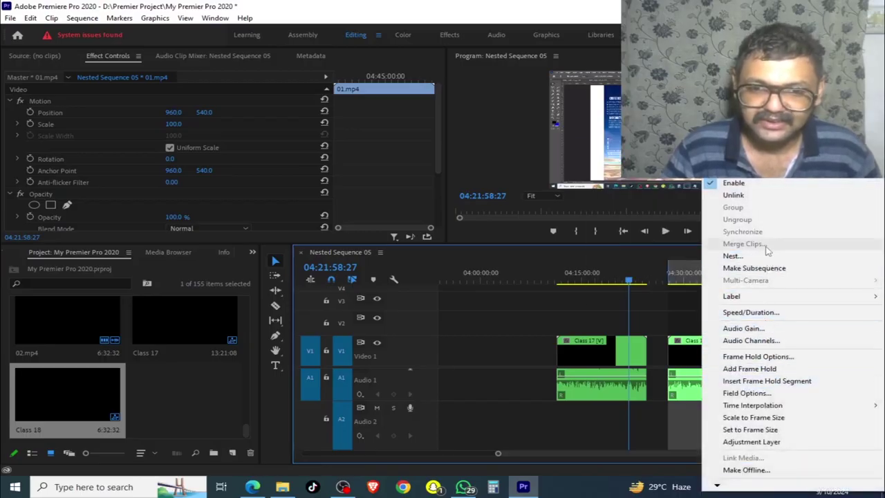
left_click(763, 257)
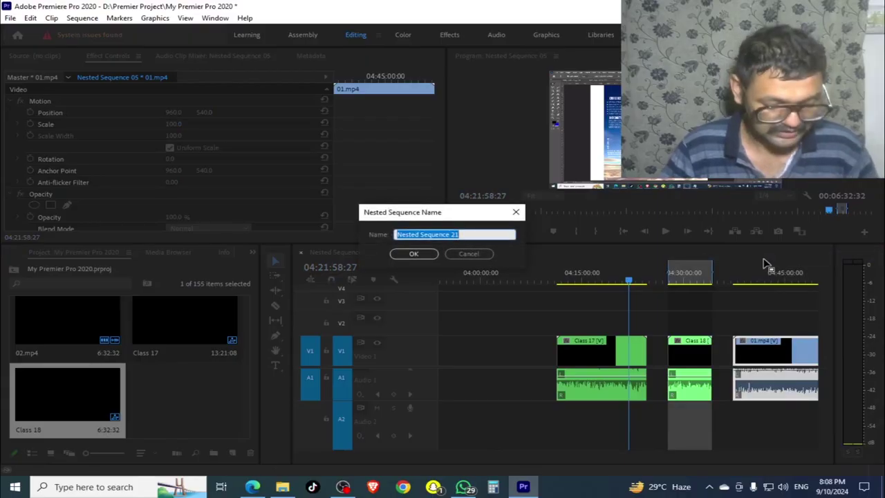
type("Class 19")
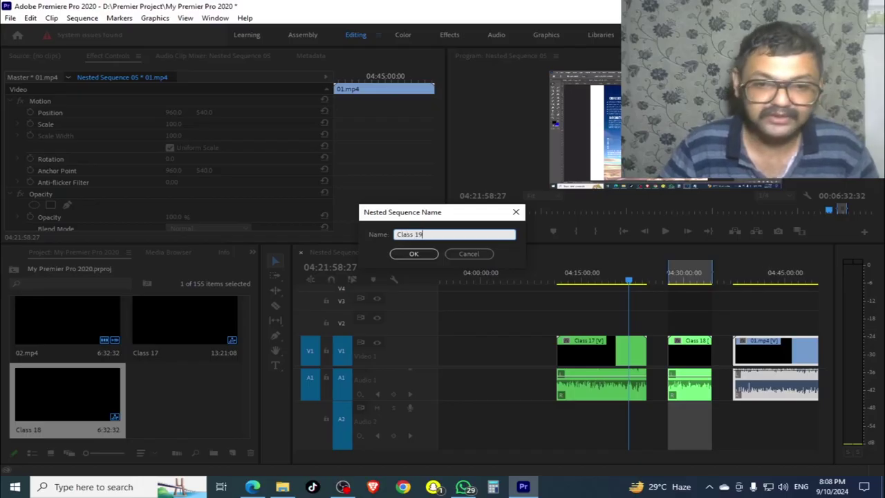
key("Return")
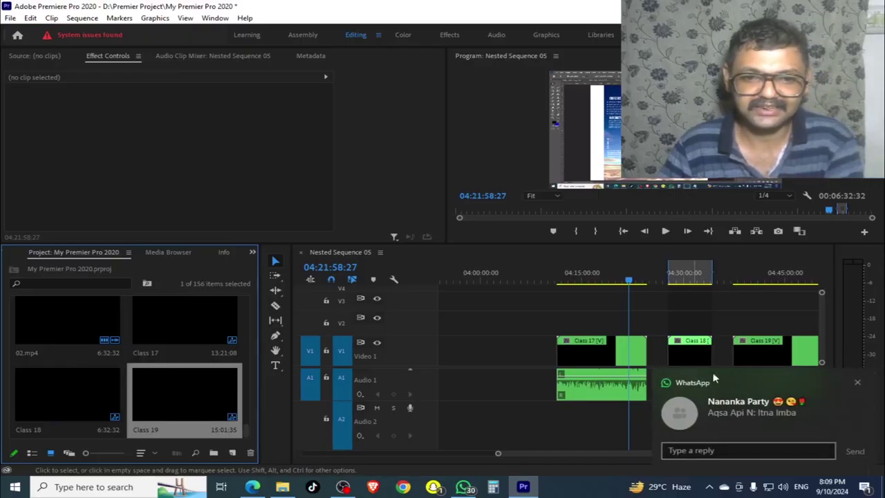
left_click(855, 384)
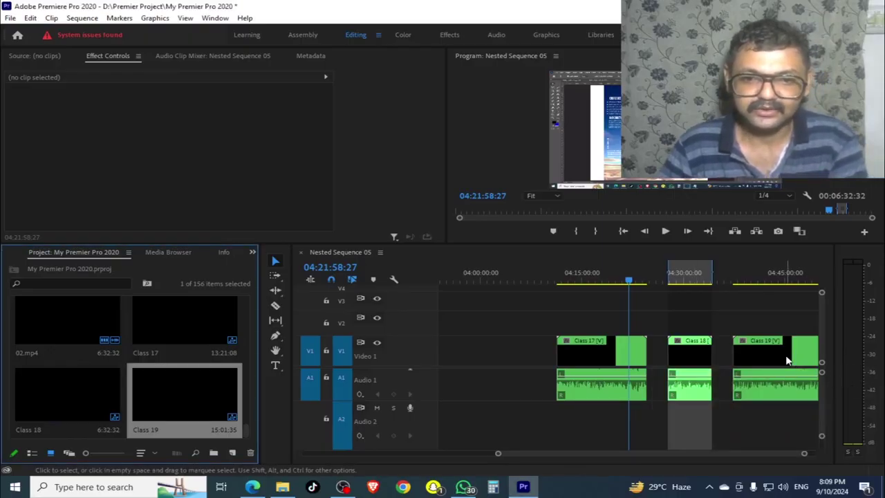
left_click(800, 356)
- Select the Class 17, Class 18 and Class 19 sequences in the project bin and bring up their context menu
left_click(193, 326)
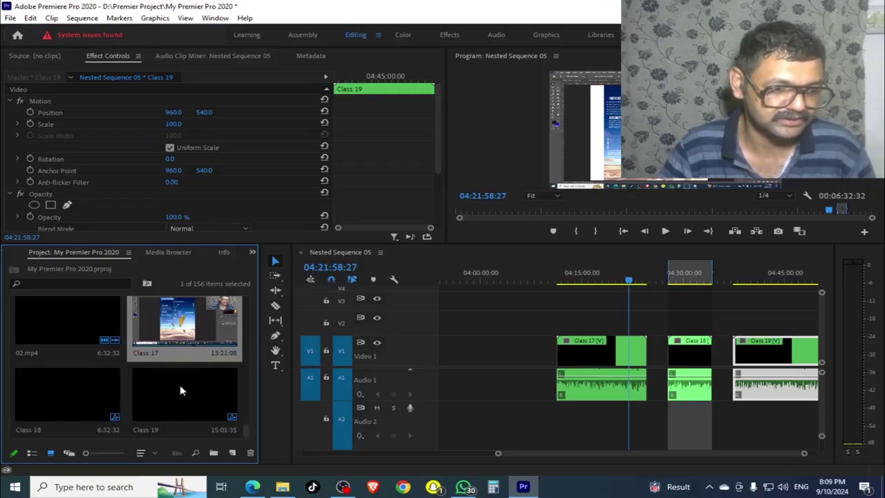
key("Left")
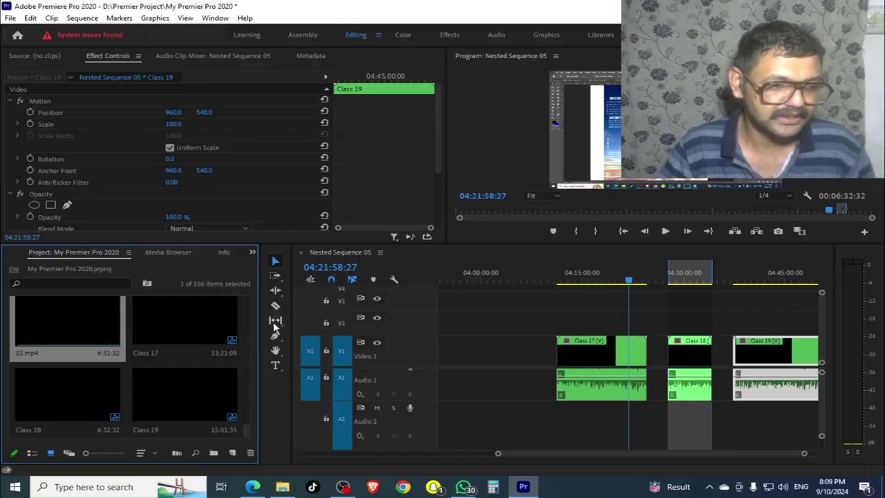
left_click(185, 320)
left_click(195, 394, "shift")
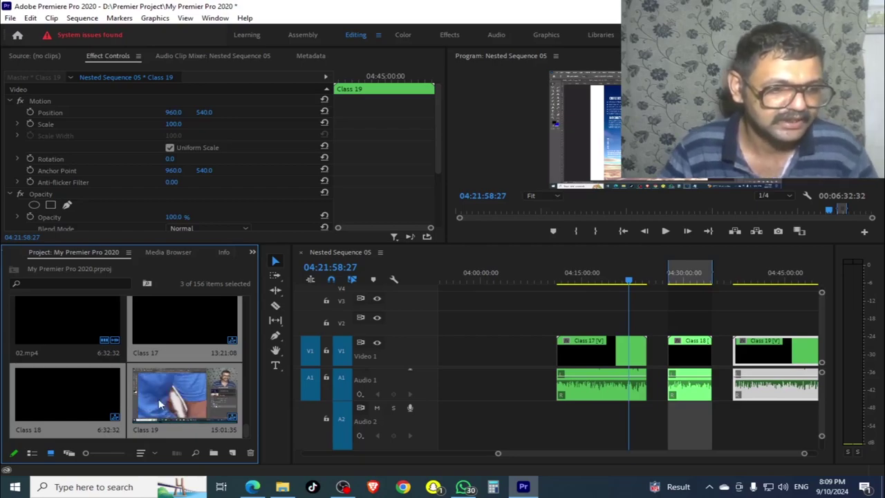
right_click(193, 392)
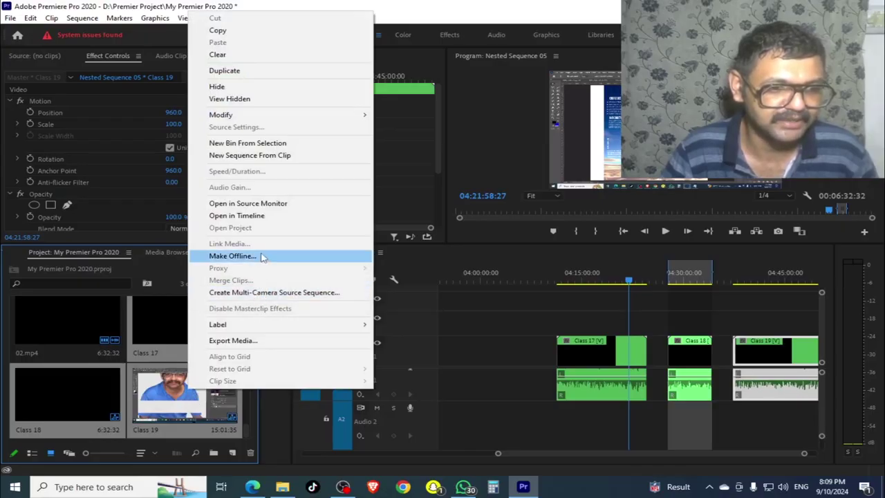
- Export the three sequences as H.264 with Render at Maximum Depth on, adding them to the queue
left_click(246, 345)
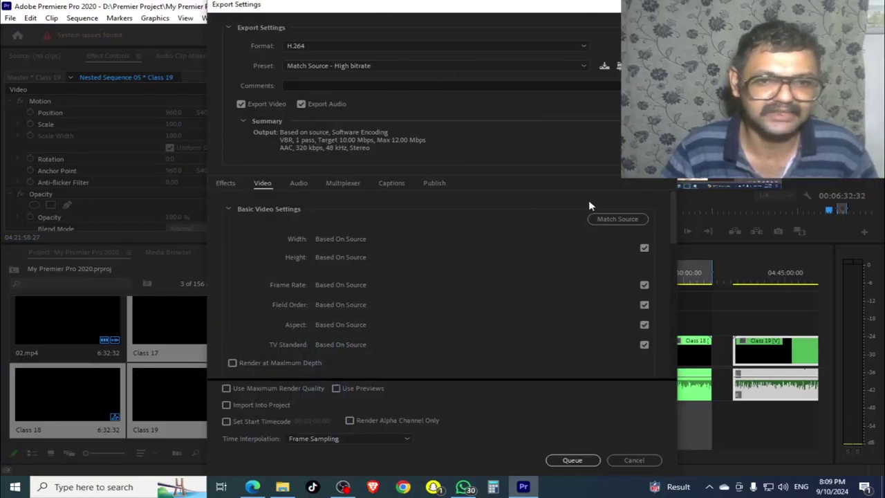
left_click_drag(673, 237, 675, 373)
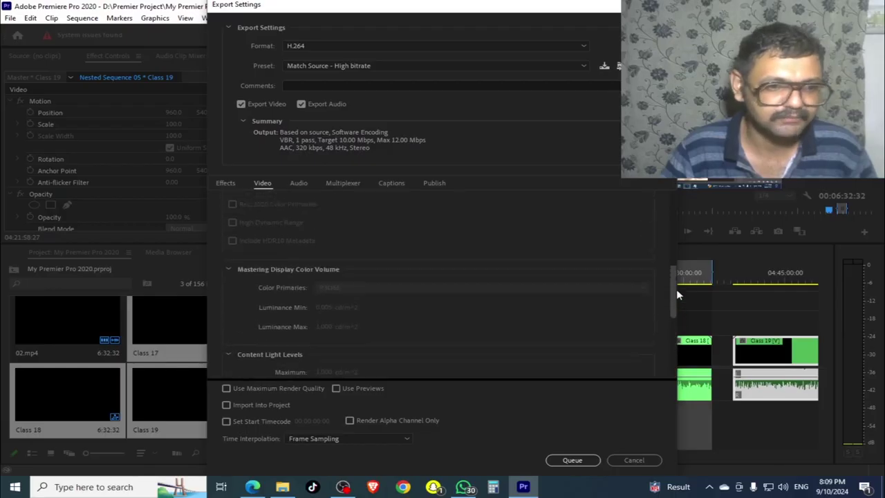
left_click_drag(672, 358, 674, 242)
left_click(241, 284)
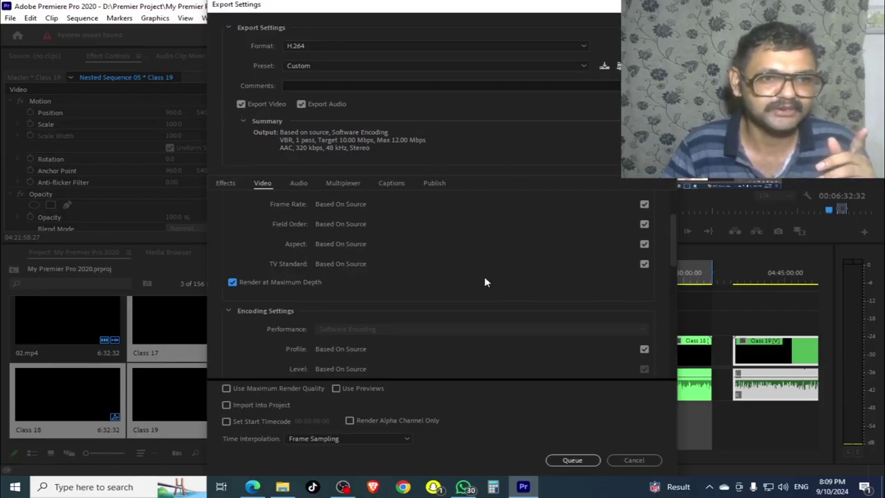
left_click(567, 461)
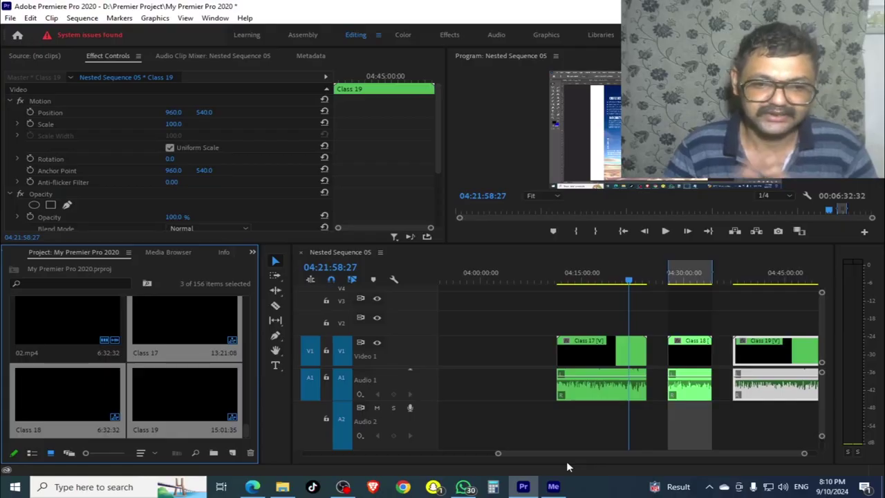
- In Media Encoder, remove the duplicate Class 17 queue item, turning off removal confirmation
mouse_move(553, 487)
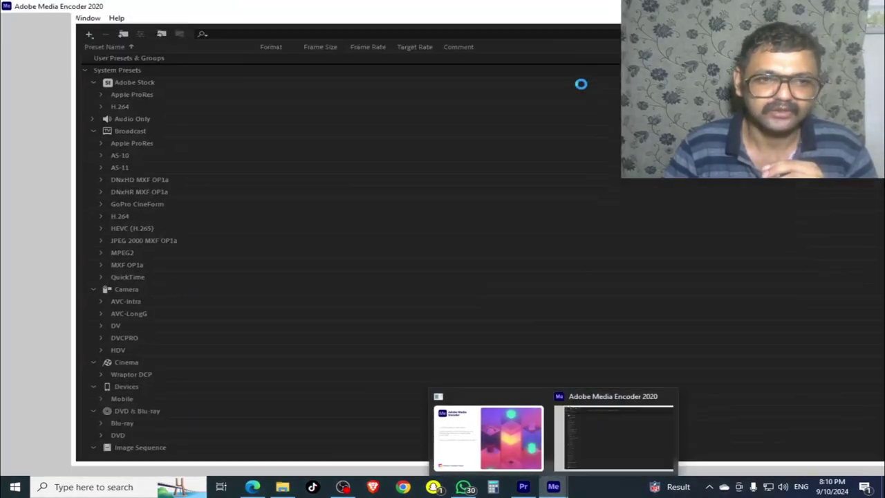
left_click(574, 428)
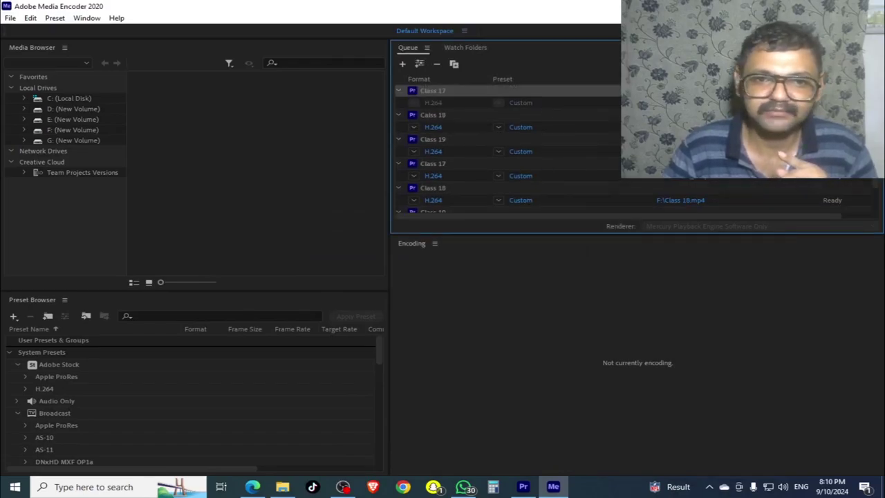
scroll(706, 202, "down", 1)
scroll(453, 136, "up", 1)
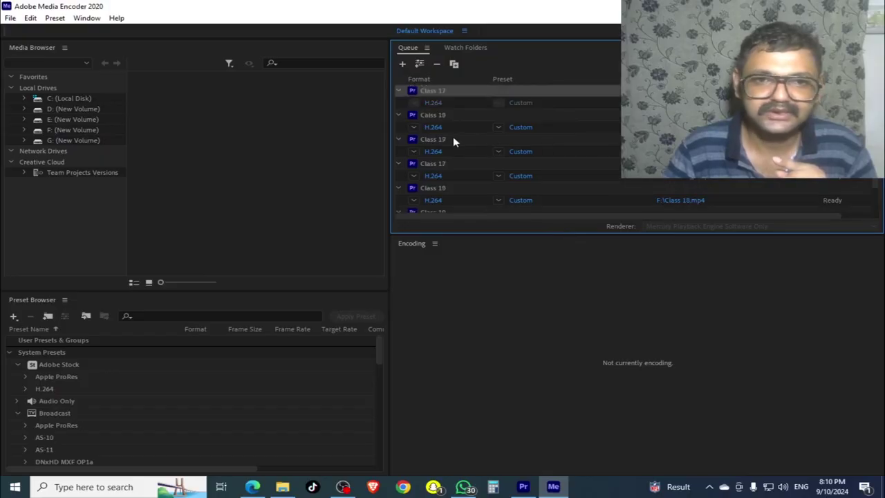
right_click(440, 92)
left_click(495, 206)
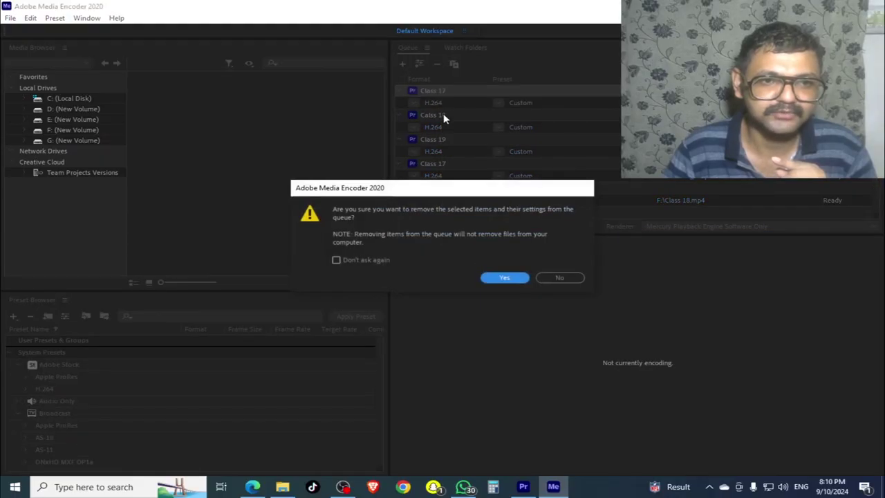
left_click(381, 260)
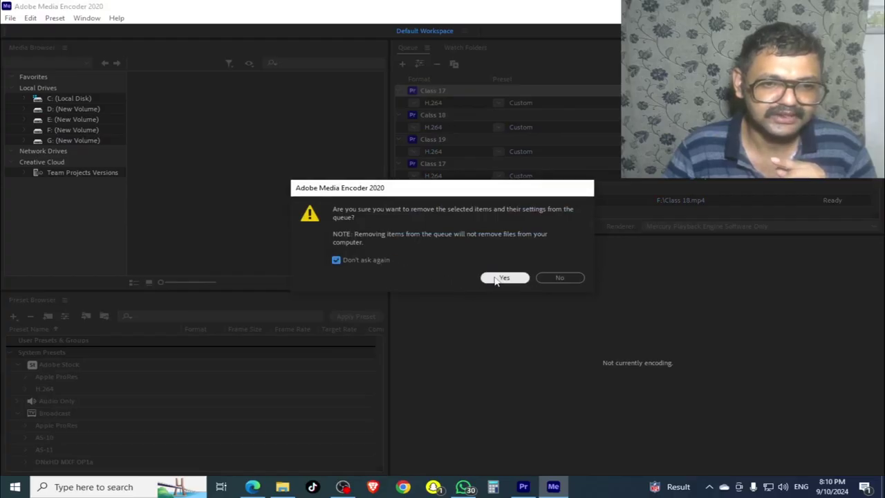
left_click(504, 277)
- Remove the duplicate Class 18 and Class 19 queue items
right_click(432, 95)
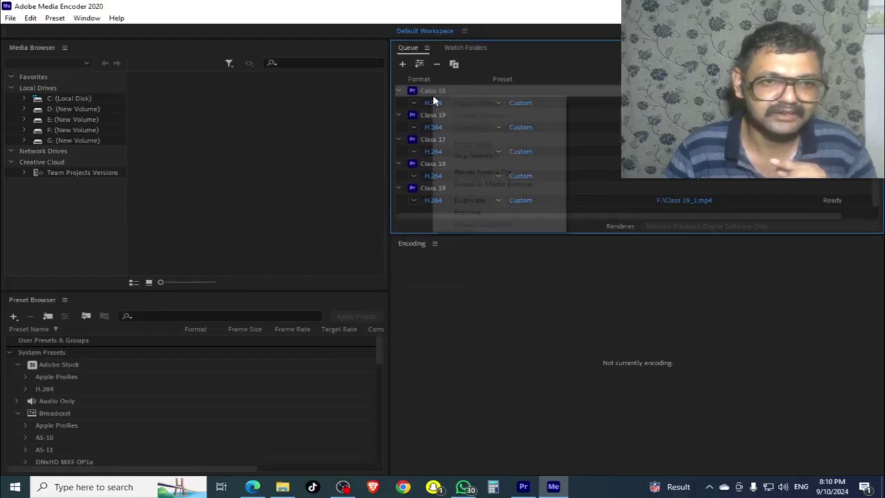
left_click(483, 214)
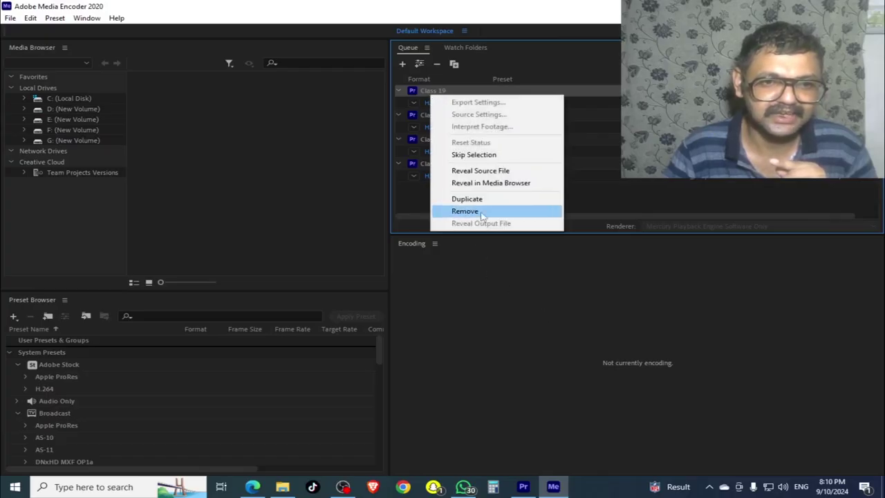
left_click(482, 211)
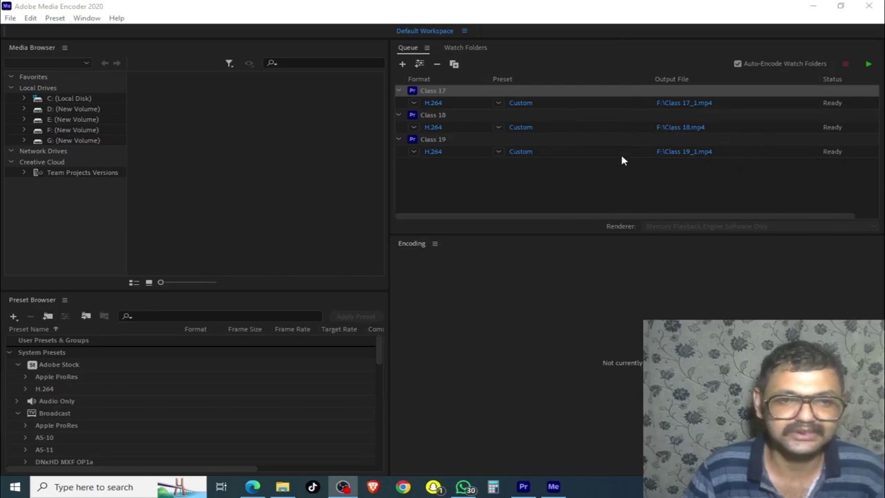
- Check the Class 17 output path F:\Class 17_1.mp4 without changing it and start the queue
left_click(688, 103)
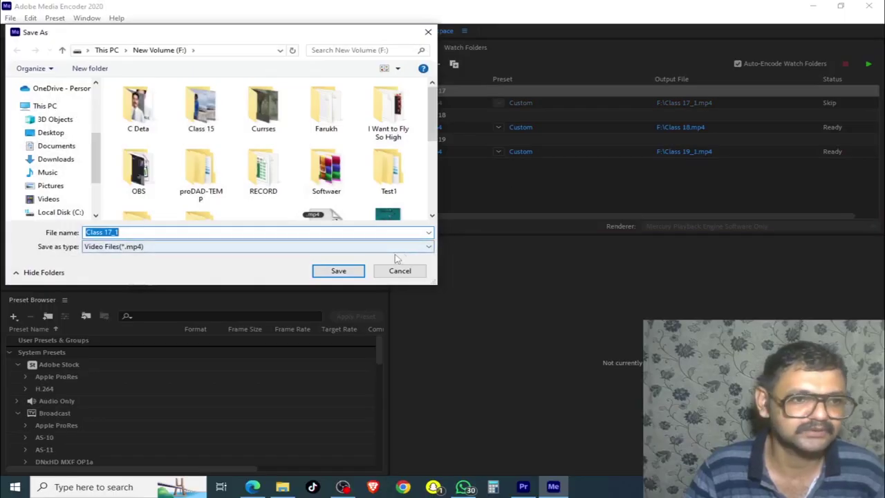
left_click(401, 270)
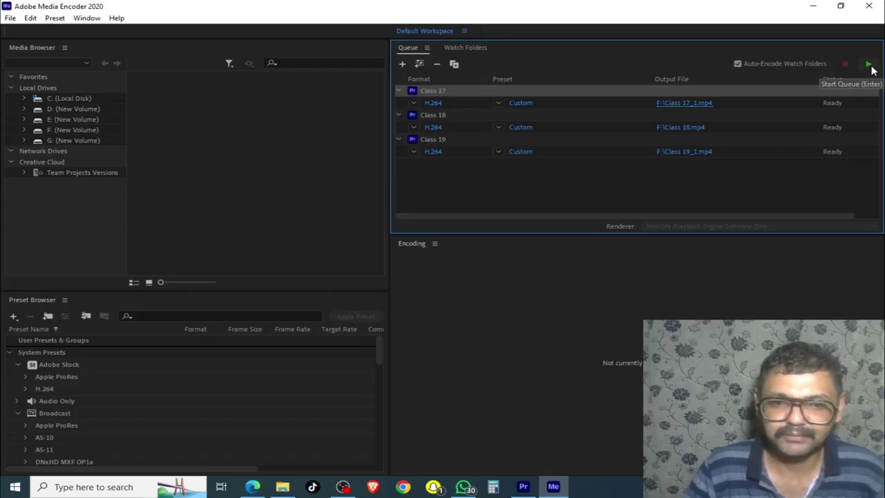
left_click(869, 65)
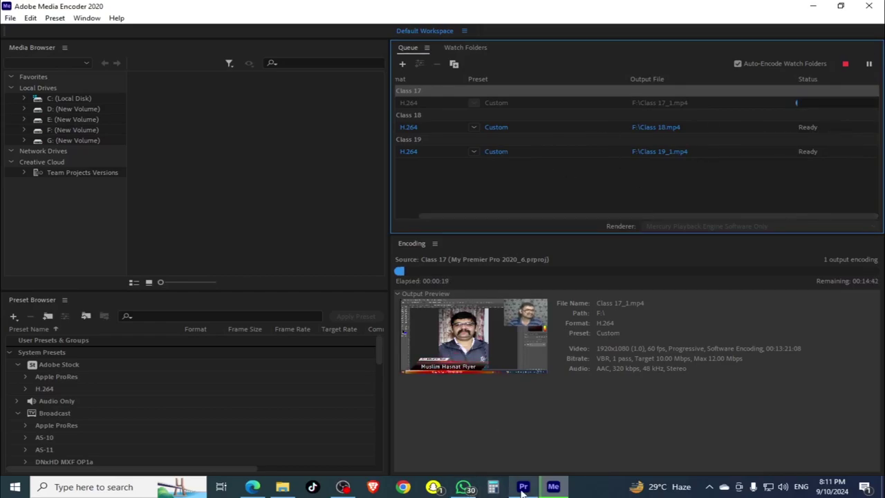
- Switch back to Premiere Pro and scrub the Nested Sequence 05 timeline
mouse_move(523, 487)
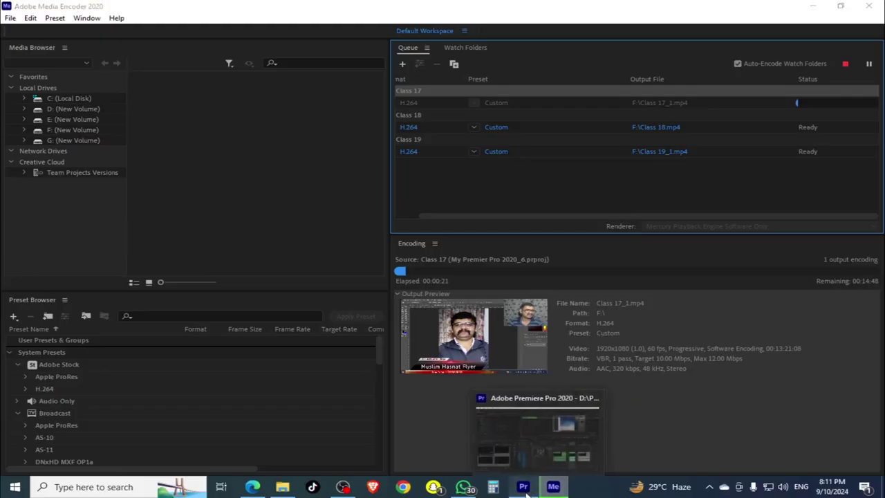
left_click(523, 487)
mouse_move(602, 309)
left_mouse_down()
mouse_move(570, 470)
mouse_move(517, 473)
left_mouse_up()
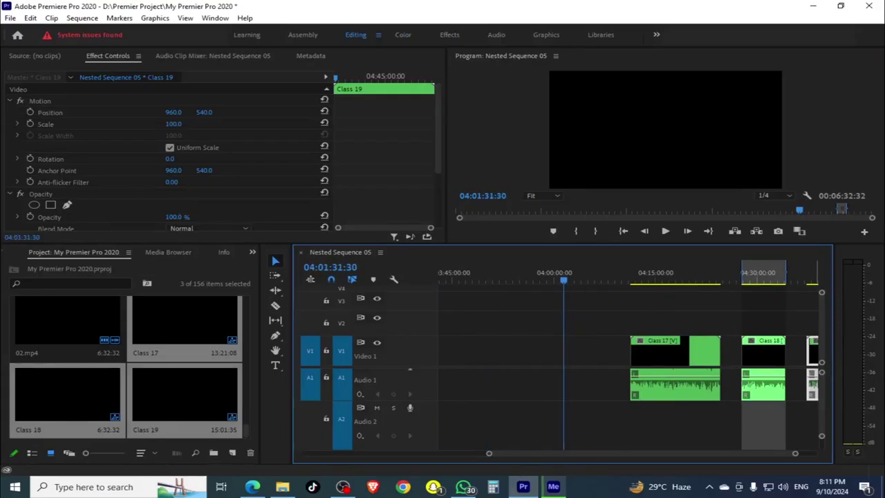